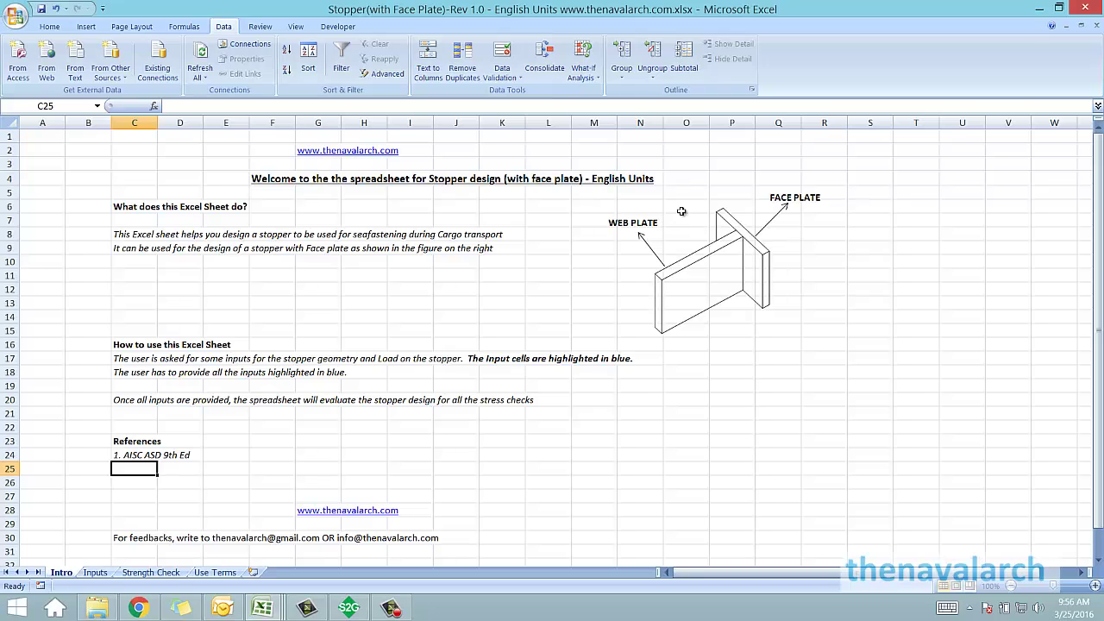
Look over the Inputs sheet of the with-face-plate stopper workbook and return to its Intro sheet
{"action": "left_click", "coordinate": [96, 573]}
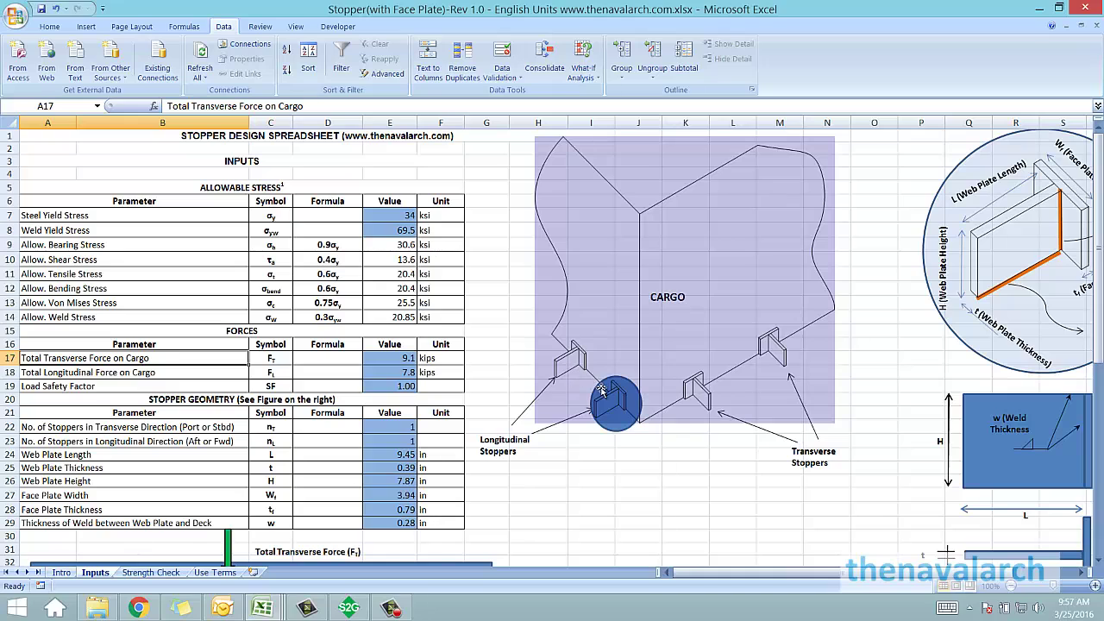
{"action": "left_click", "coordinate": [62, 573]}
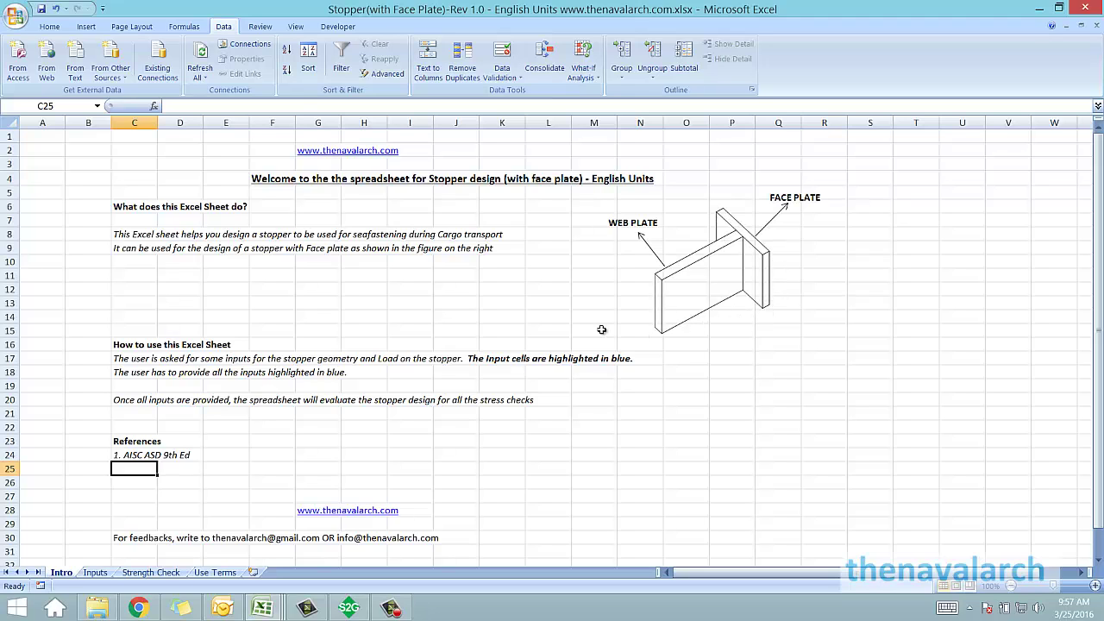
{"action": "left_click", "coordinate": [95, 573]}
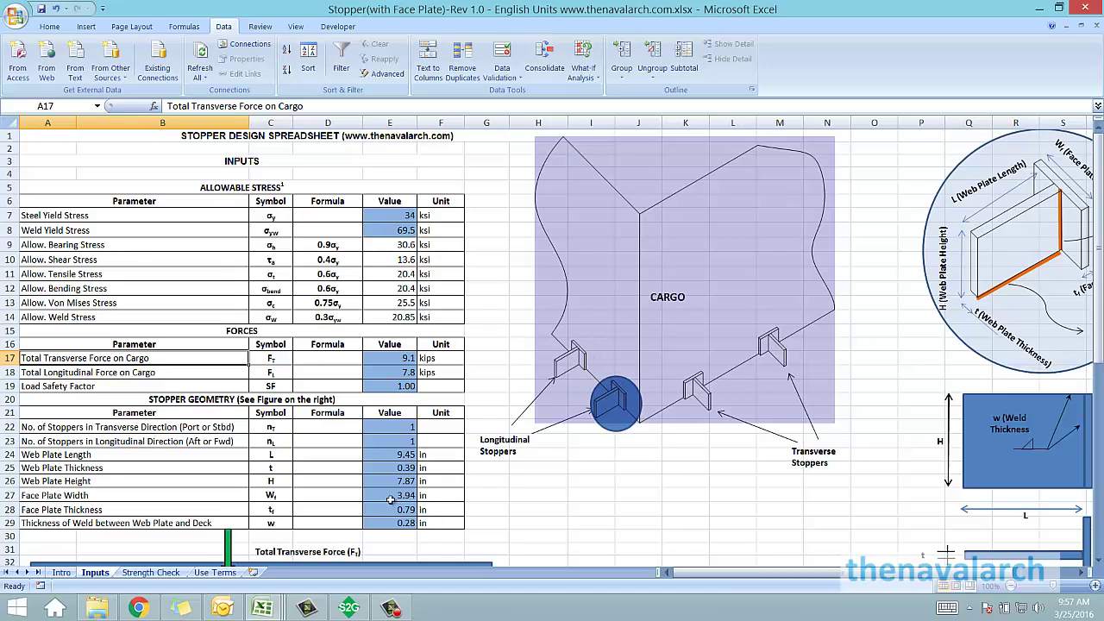
{"action": "left_click", "coordinate": [60, 572]}
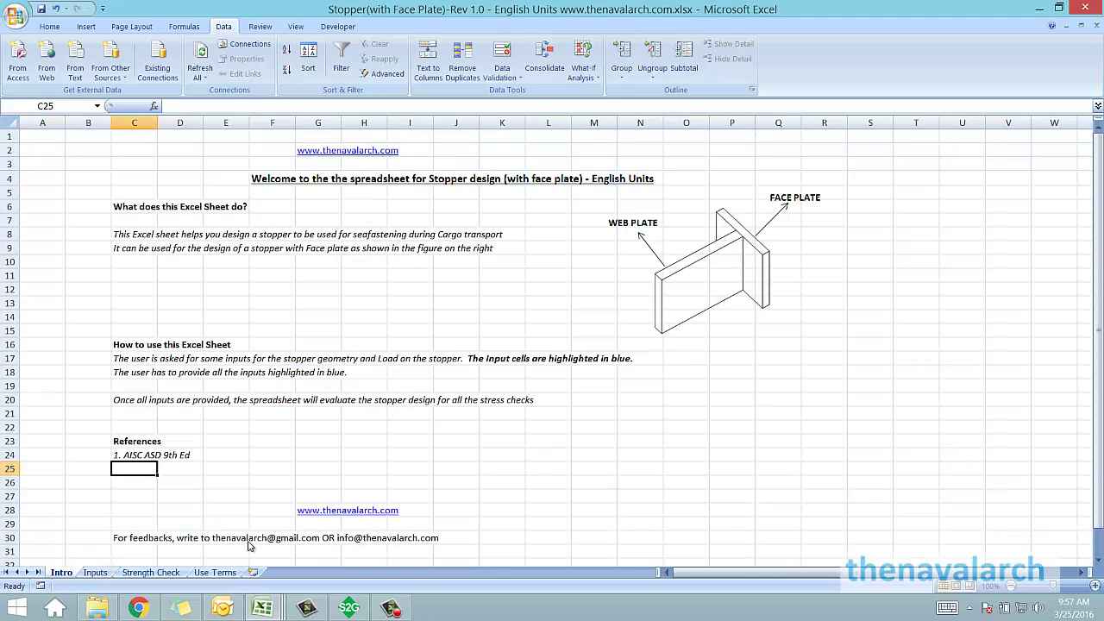
View the Intro sheet of the without-face-plate stopper workbook, and return to the with-face-plate workbook
{"action": "mouse_move", "coordinate": [262, 607]}
{"action": "left_click", "coordinate": [452, 506]}
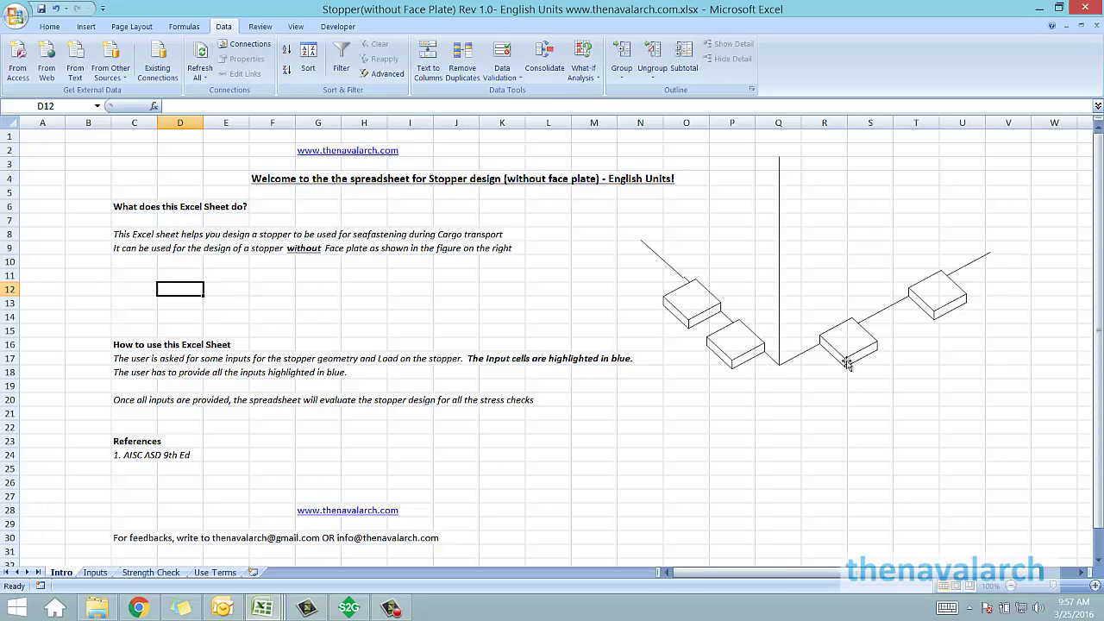
{"action": "mouse_move", "coordinate": [262, 608]}
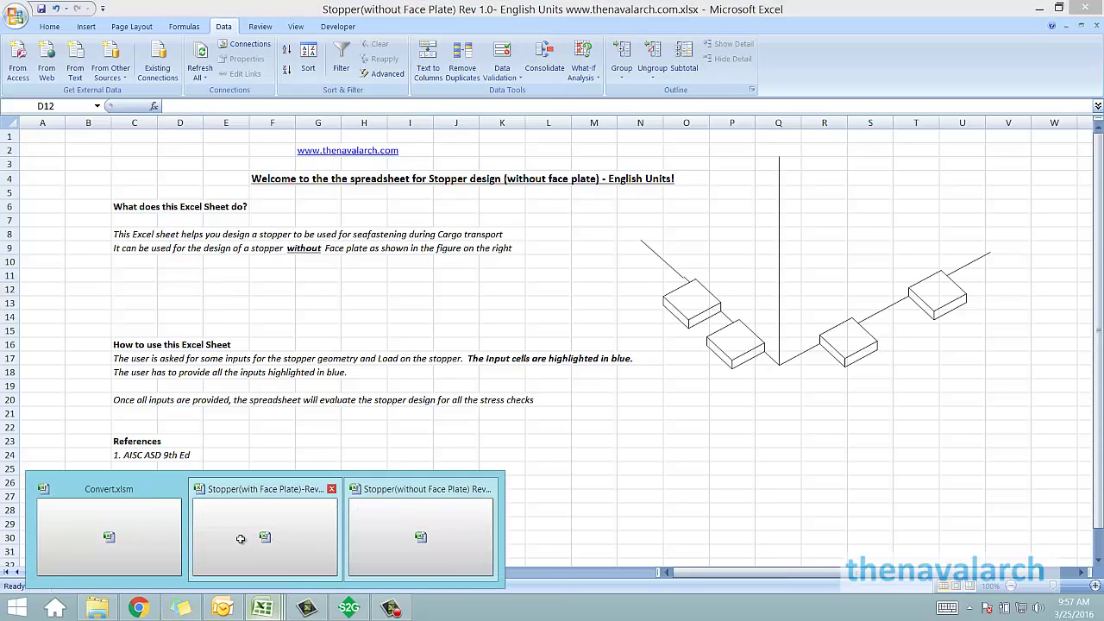
{"action": "left_click", "coordinate": [240, 538]}
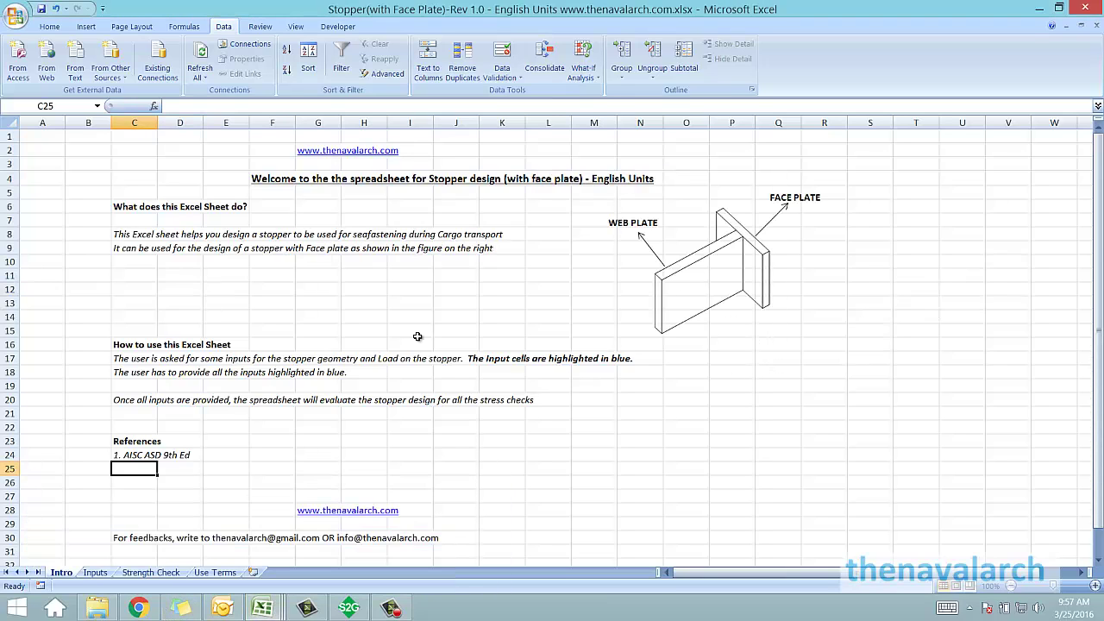
Review the transverse force, longitudinal force and load safety factor entries on the Inputs sheet
{"action": "left_click", "coordinate": [94, 573]}
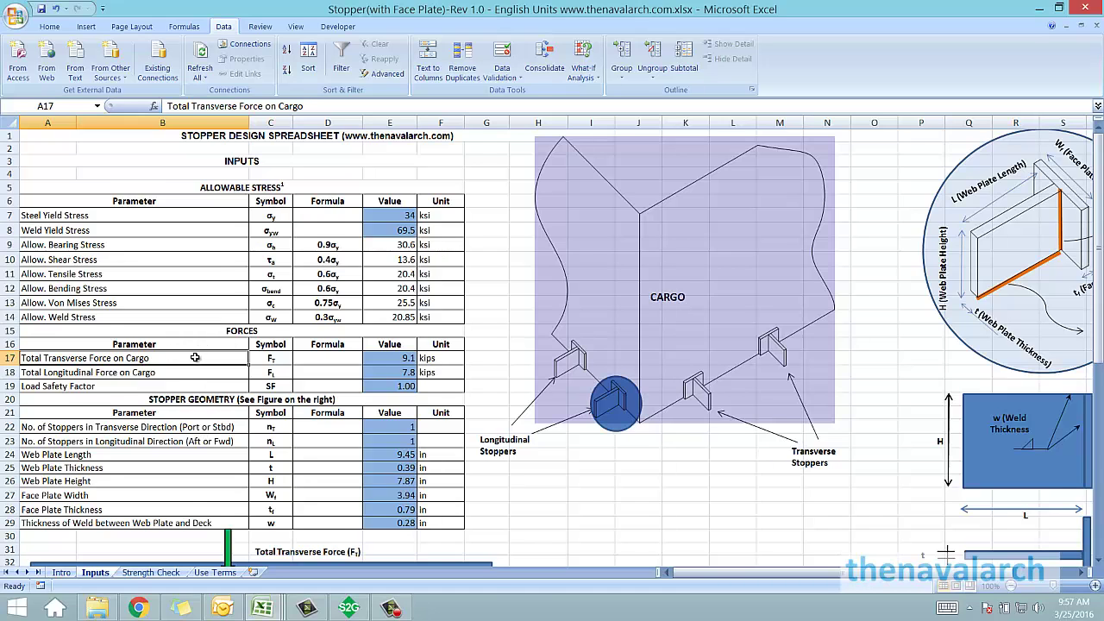
{"action": "scroll", "coordinate": [195, 357], "scroll_direction": "down", "scroll_amount": 2}
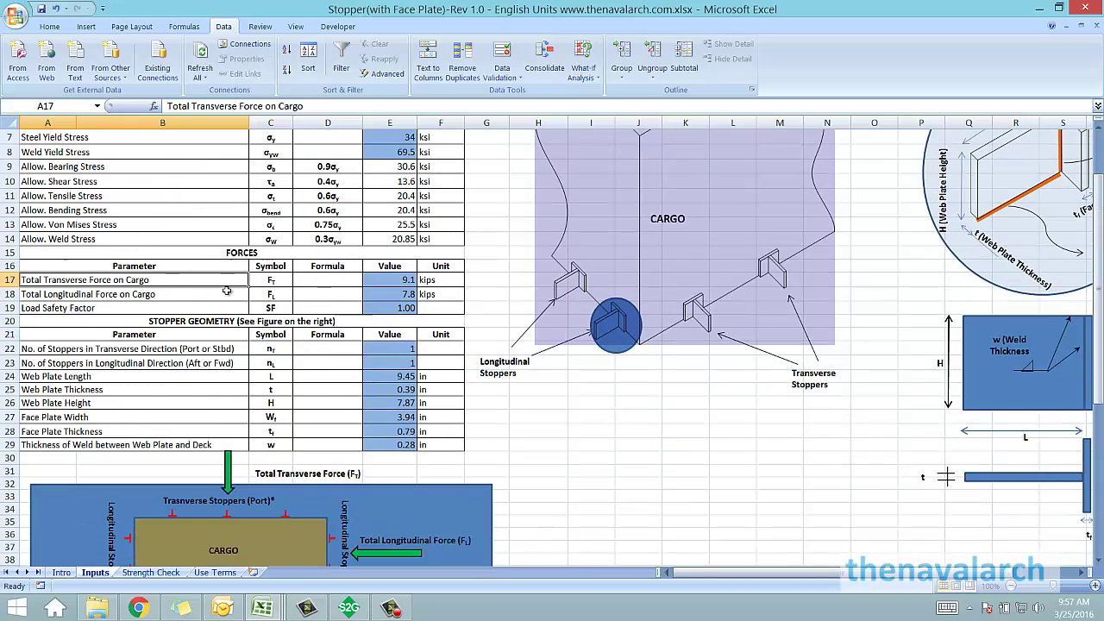
{"action": "scroll", "coordinate": [226, 292], "scroll_direction": "up", "scroll_amount": 2}
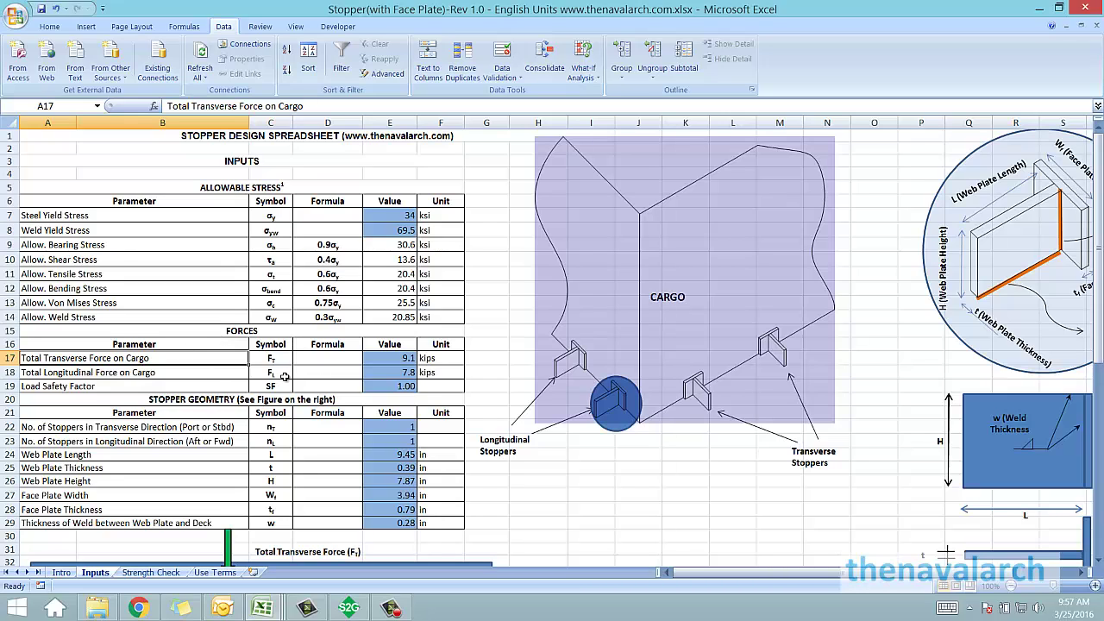
{"action": "left_click", "coordinate": [403, 358]}
{"action": "left_click", "coordinate": [393, 369]}
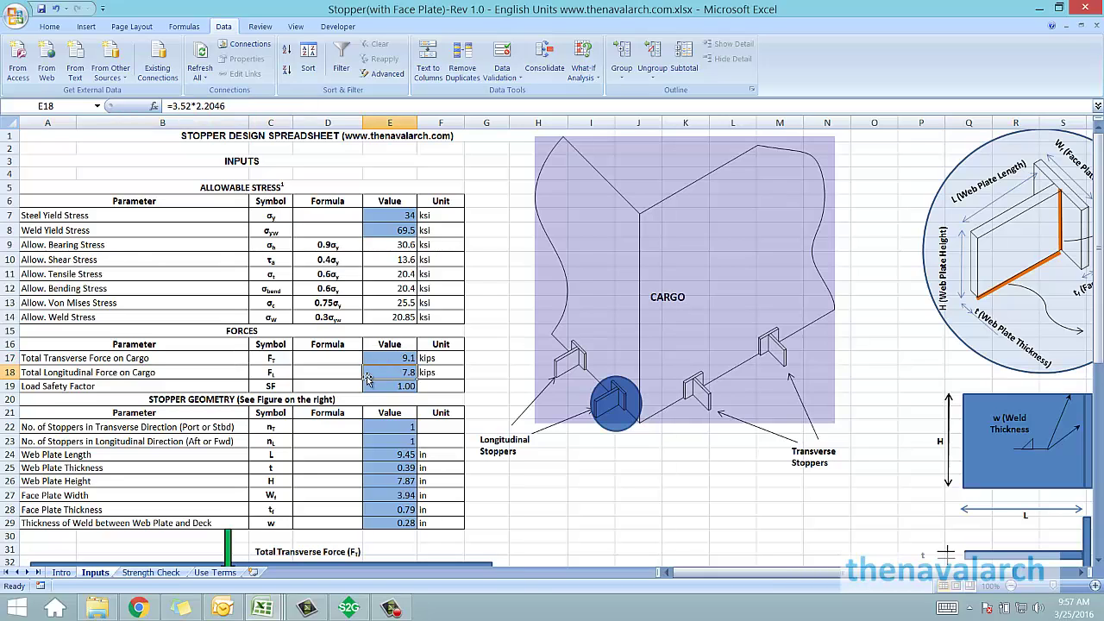
{"action": "left_click", "coordinate": [376, 386]}
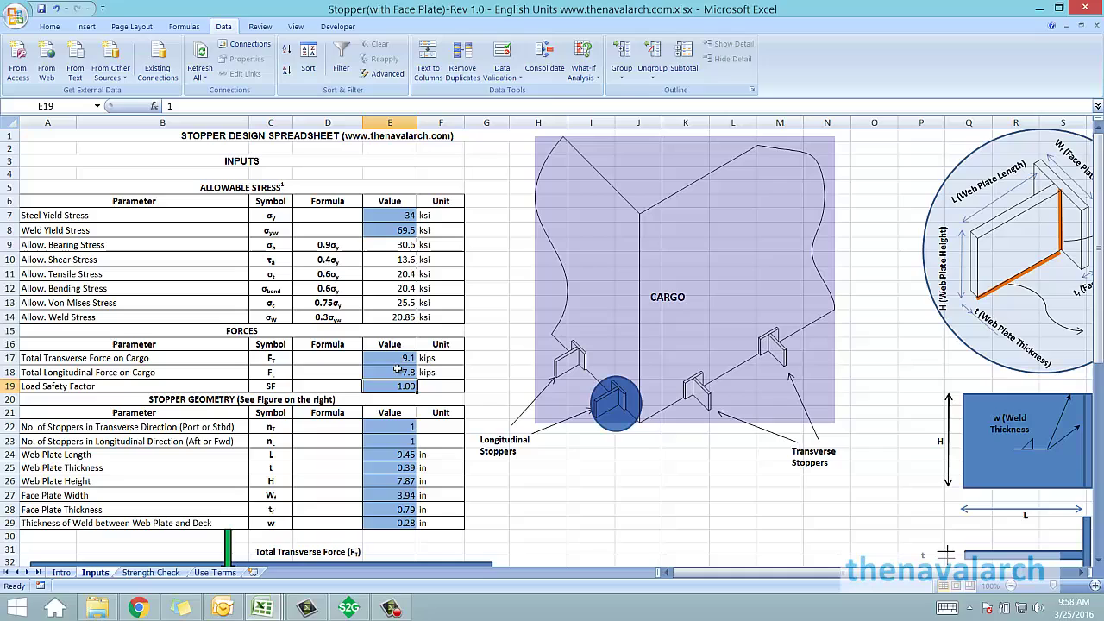
Examine the stopper geometry inputs alongside the cargo plan and the web and face plate dimension diagrams
{"action": "scroll", "coordinate": [358, 365], "scroll_direction": "down", "scroll_amount": 1}
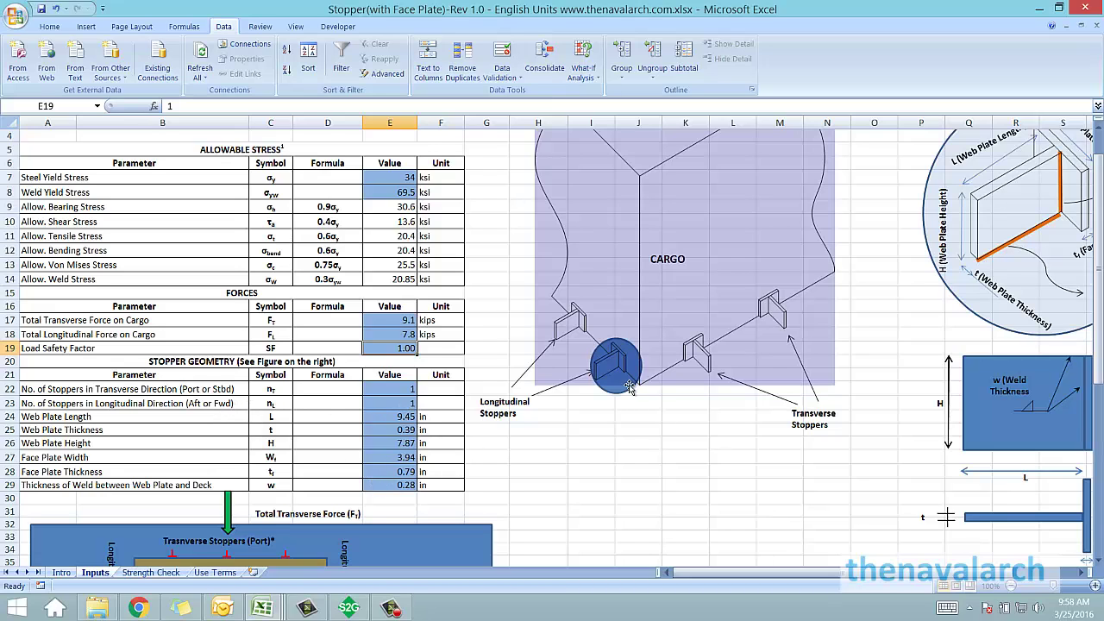
{"action": "scroll", "coordinate": [437, 445], "scroll_direction": "down", "scroll_amount": 3}
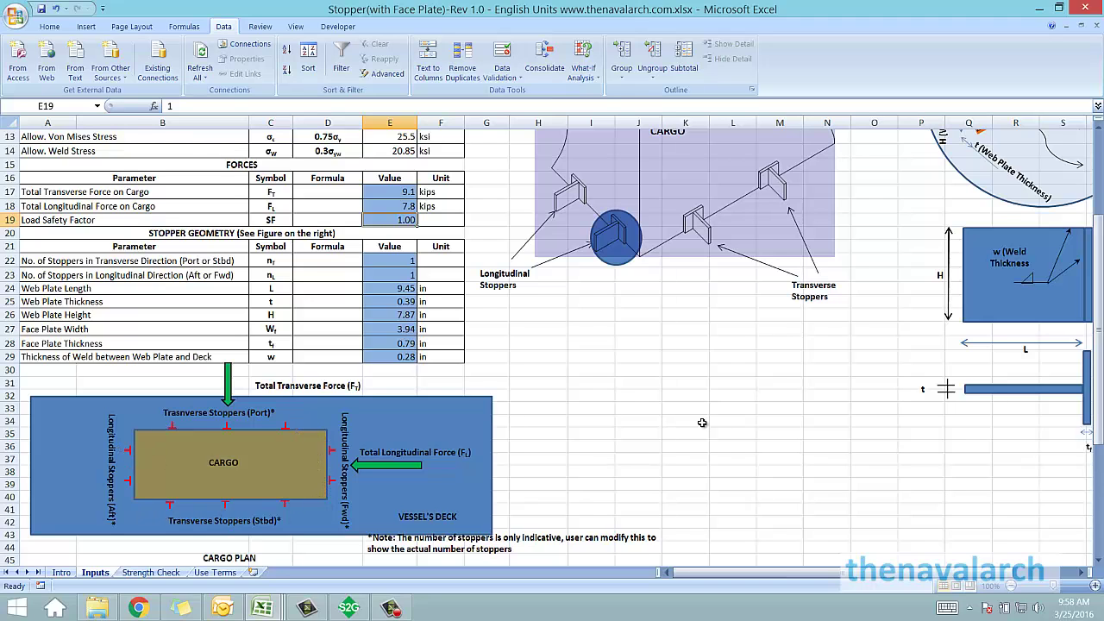
{"action": "left_click_drag", "start_coordinate": [819, 572], "coordinate": [878, 569]}
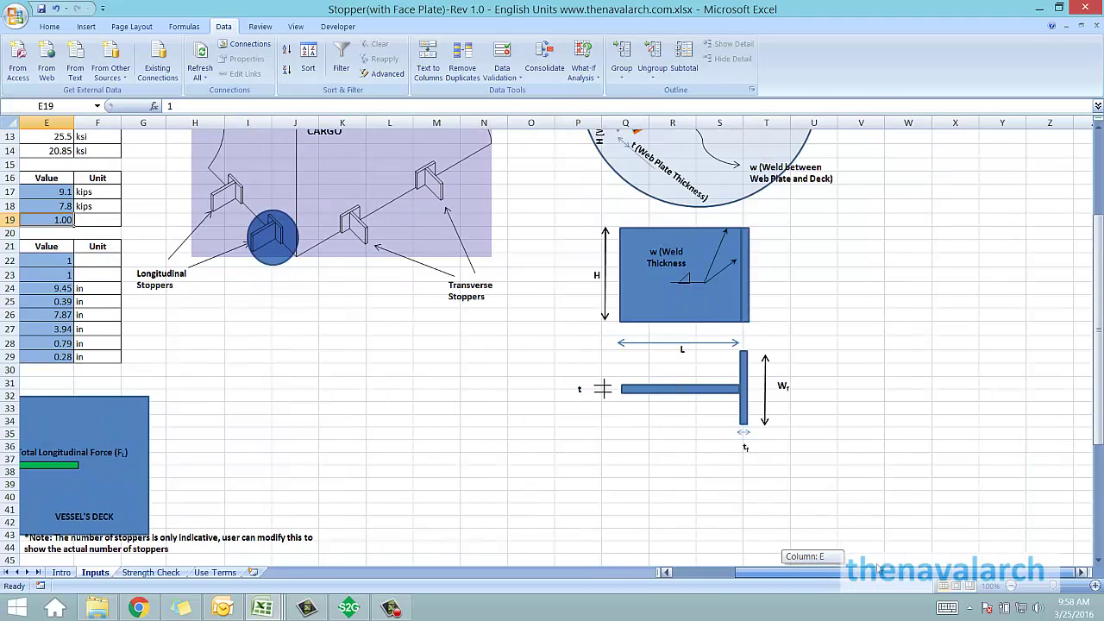
{"action": "scroll", "coordinate": [738, 441], "scroll_direction": "up", "scroll_amount": 2}
{"action": "scroll", "coordinate": [640, 474], "scroll_direction": "down", "scroll_amount": 1}
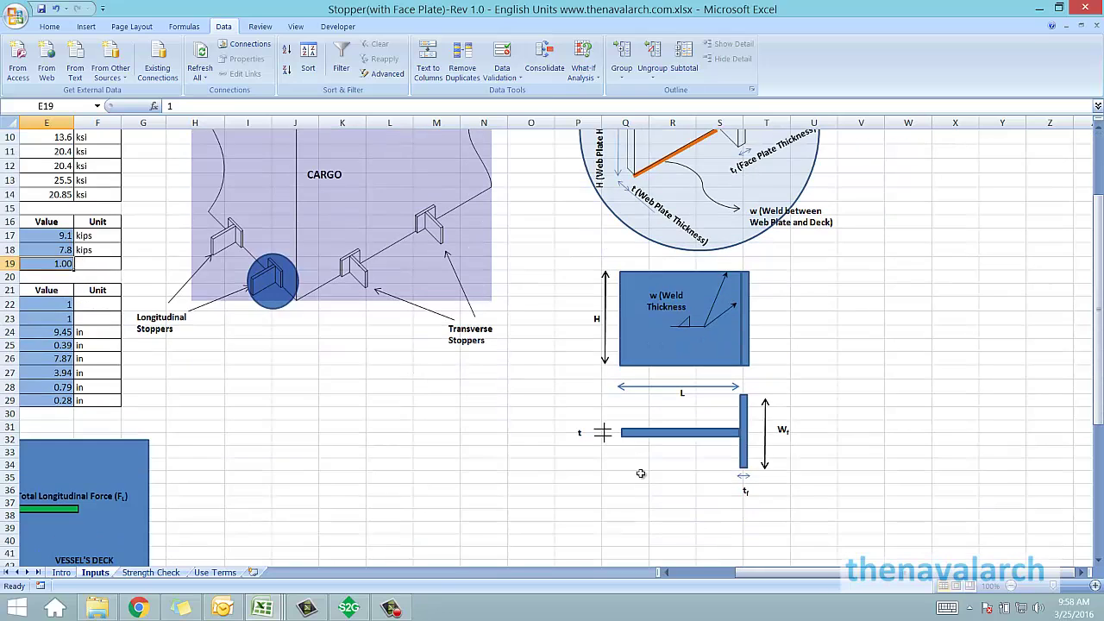
{"action": "left_click", "coordinate": [686, 573]}
{"action": "scroll", "coordinate": [380, 474], "scroll_direction": "up", "scroll_amount": 2}
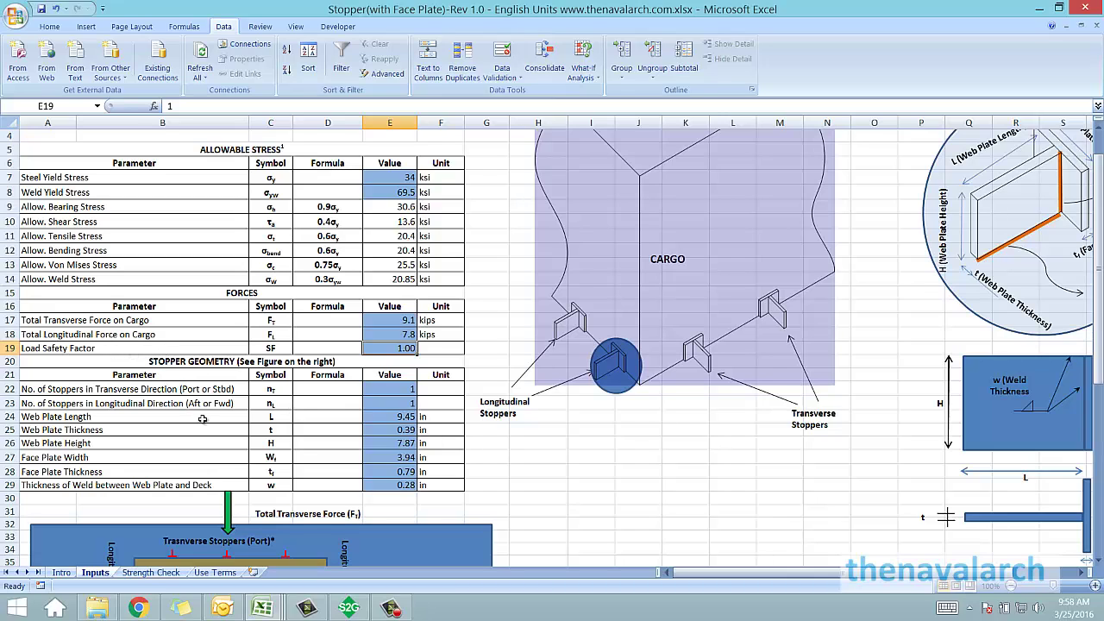
{"action": "scroll", "coordinate": [233, 488], "scroll_direction": "down", "scroll_amount": 1}
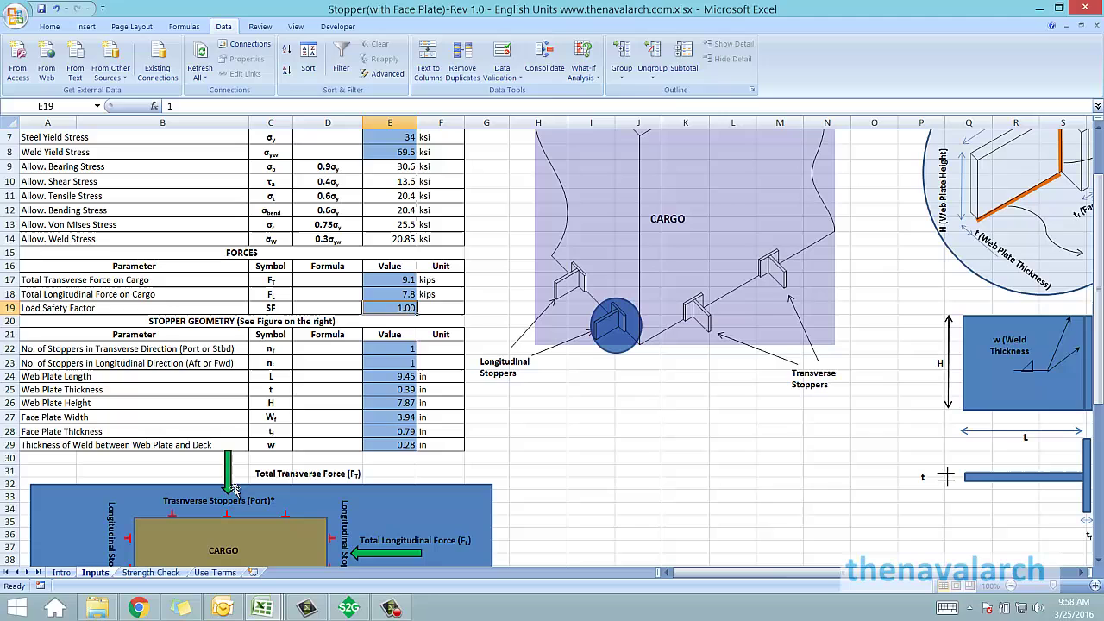
Examine the design force calculations on the Strength Check sheet, including the longitudinal force per stopper and load factor
{"action": "left_click", "coordinate": [138, 573]}
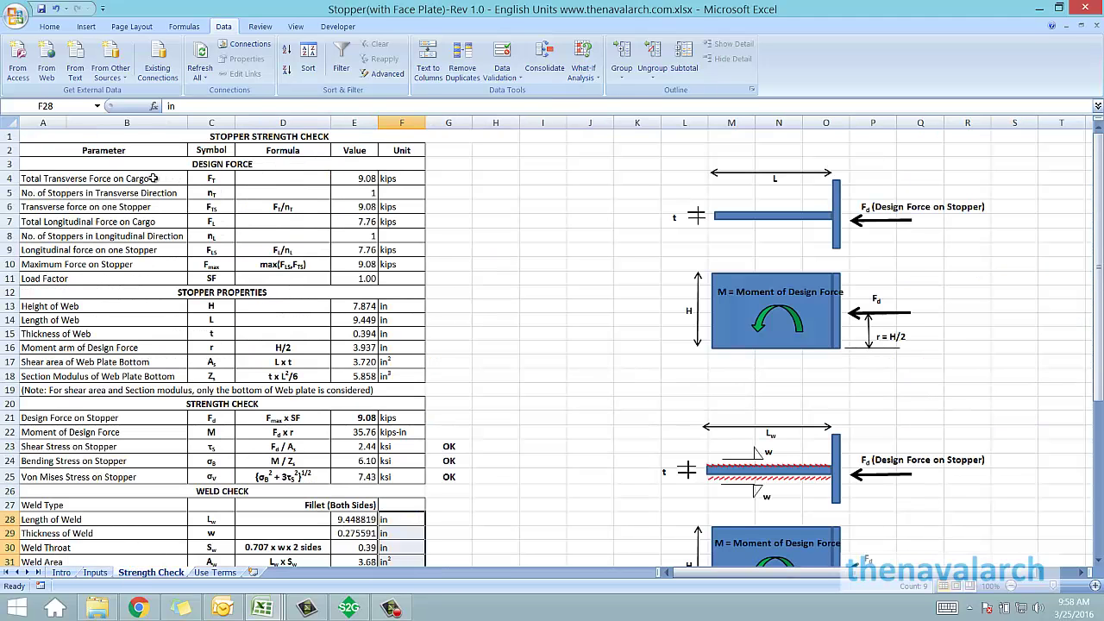
{"action": "left_click", "coordinate": [156, 179]}
{"action": "left_click", "coordinate": [354, 237]}
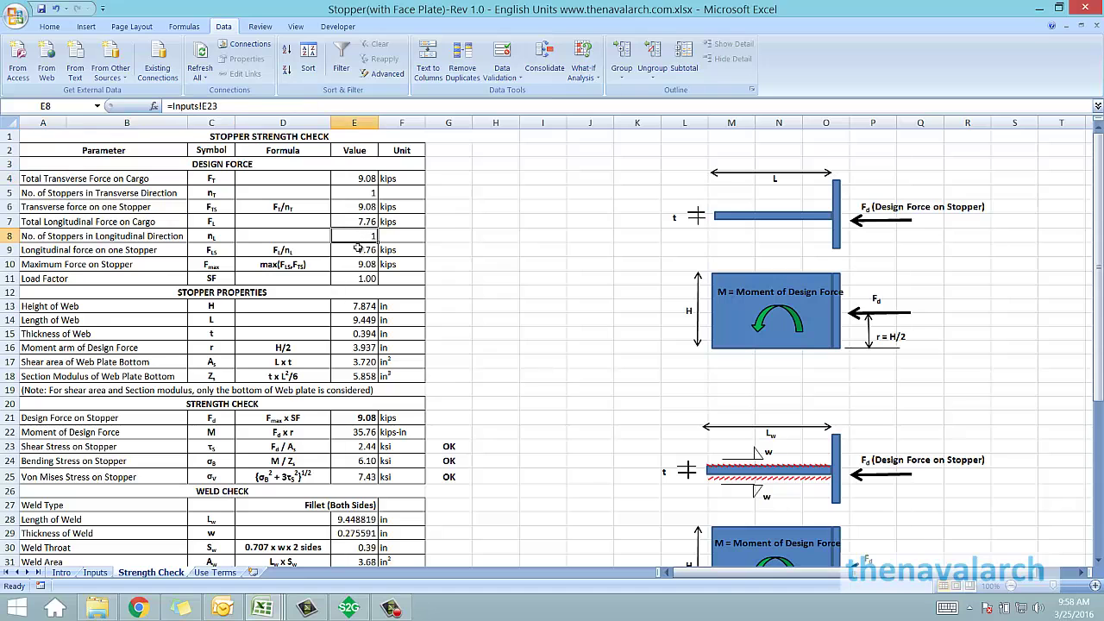
{"action": "left_click", "coordinate": [356, 248]}
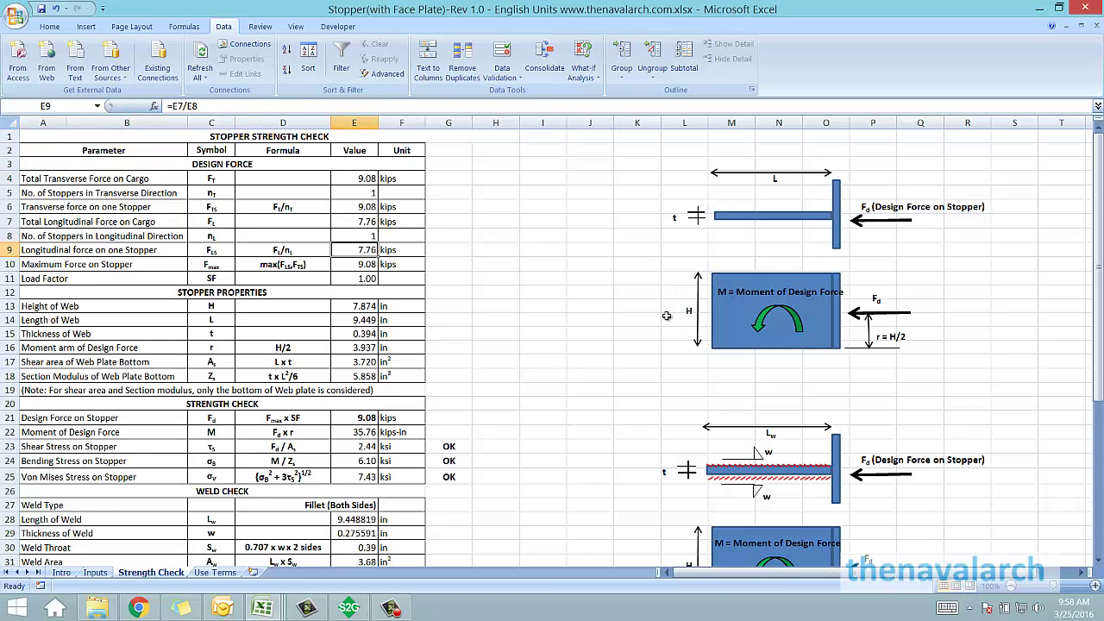
{"action": "scroll", "coordinate": [666, 315], "scroll_direction": "down", "scroll_amount": 4}
{"action": "scroll", "coordinate": [345, 284], "scroll_direction": "up", "scroll_amount": 4}
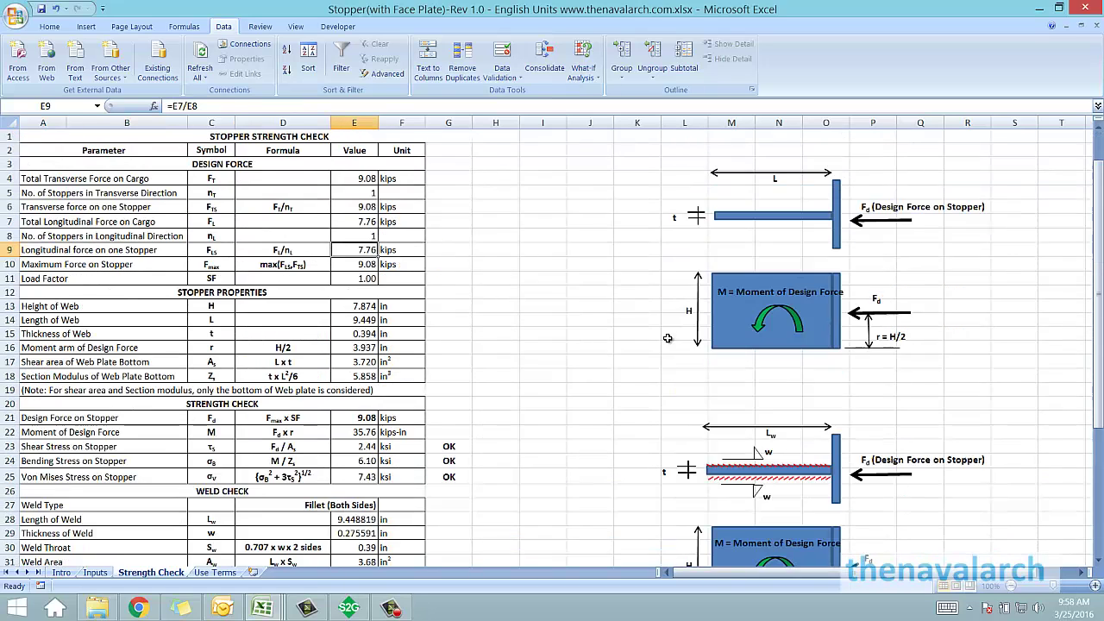
{"action": "left_click", "coordinate": [363, 279]}
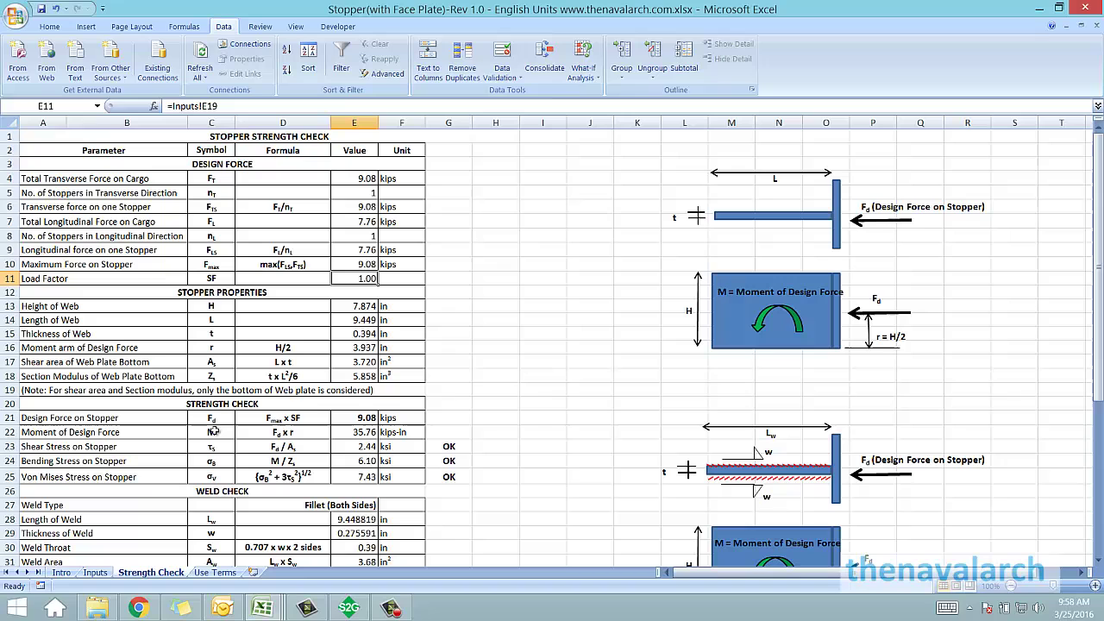
Review the weld check section of the Strength Check sheet, including the length of weld row
{"action": "scroll", "coordinate": [176, 443], "scroll_direction": "down", "scroll_amount": 4}
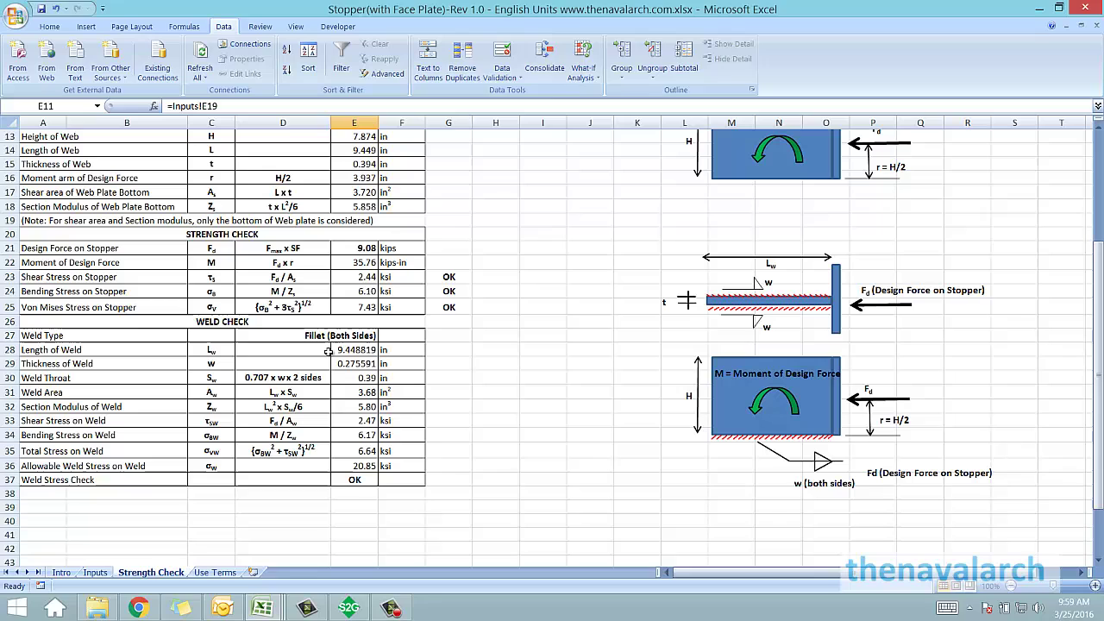
{"action": "left_click", "coordinate": [241, 349]}
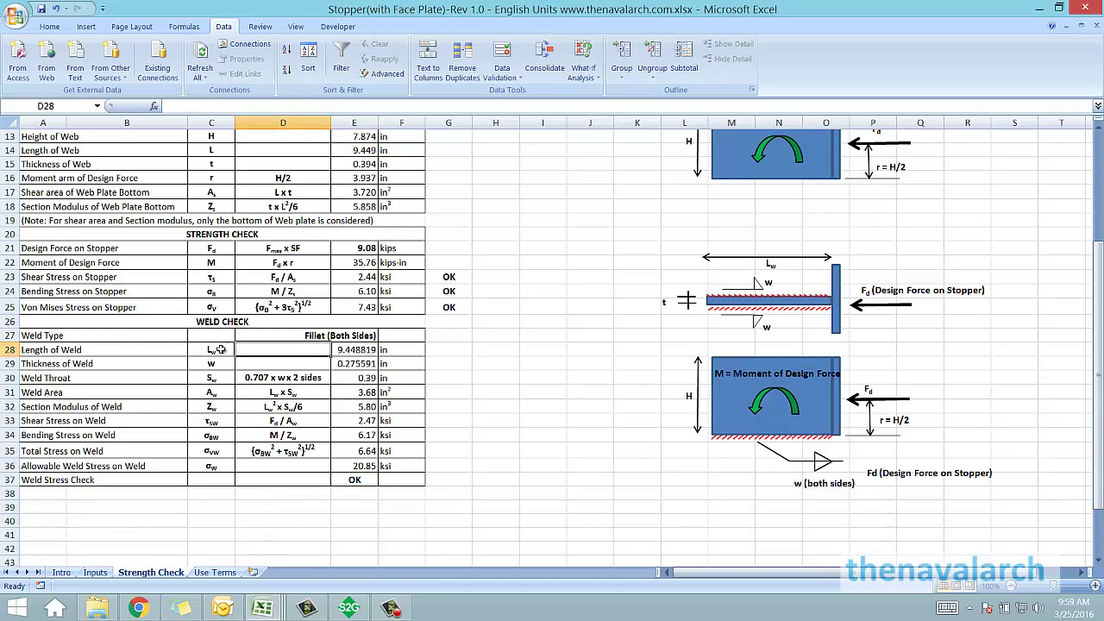
{"action": "left_click", "coordinate": [197, 349]}
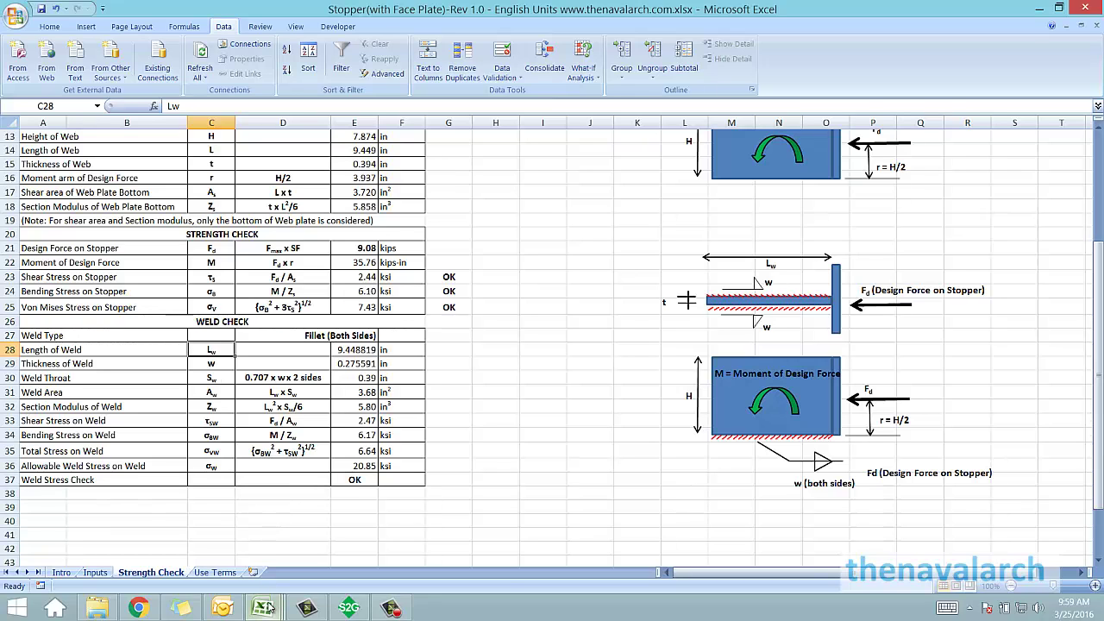
Switch to the without-face-plate stopper workbook and examine the parameters and diagrams on its Inputs sheet
{"action": "mouse_move", "coordinate": [273, 608]}
{"action": "left_click", "coordinate": [422, 512]}
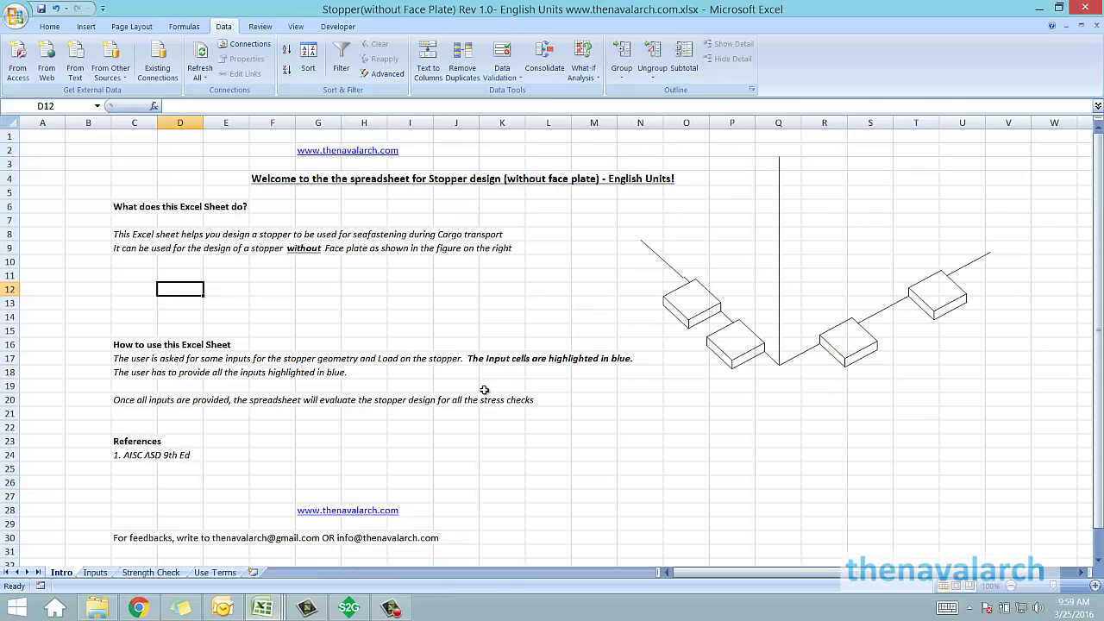
{"action": "left_click", "coordinate": [103, 574]}
{"action": "left_click", "coordinate": [241, 227]}
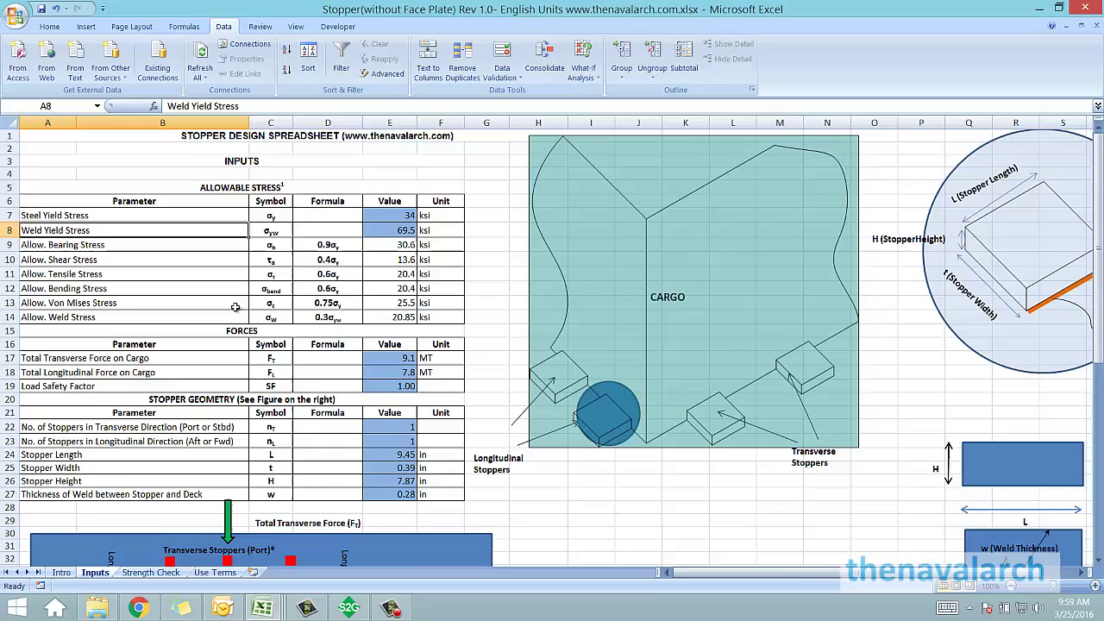
{"action": "scroll", "coordinate": [235, 306], "scroll_direction": "down", "scroll_amount": 4}
{"action": "scroll", "coordinate": [235, 306], "scroll_direction": "up", "scroll_amount": 4}
{"action": "scroll", "coordinate": [527, 407], "scroll_direction": "down", "scroll_amount": 2}
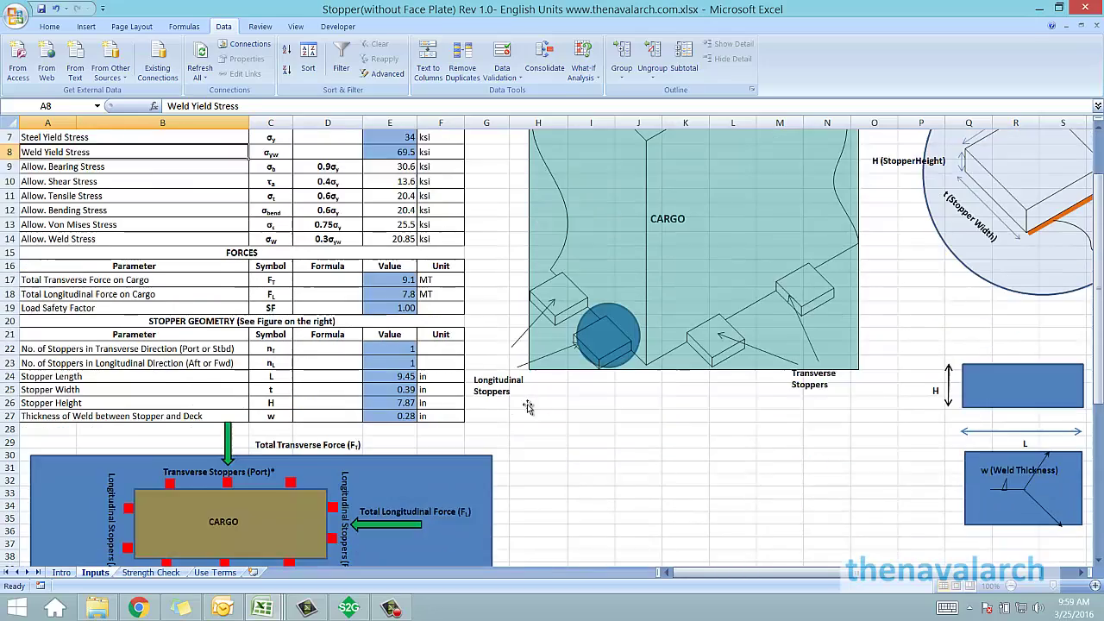
{"action": "scroll", "coordinate": [528, 407], "scroll_direction": "down", "scroll_amount": 1}
{"action": "scroll", "coordinate": [309, 379], "scroll_direction": "up", "scroll_amount": 3}
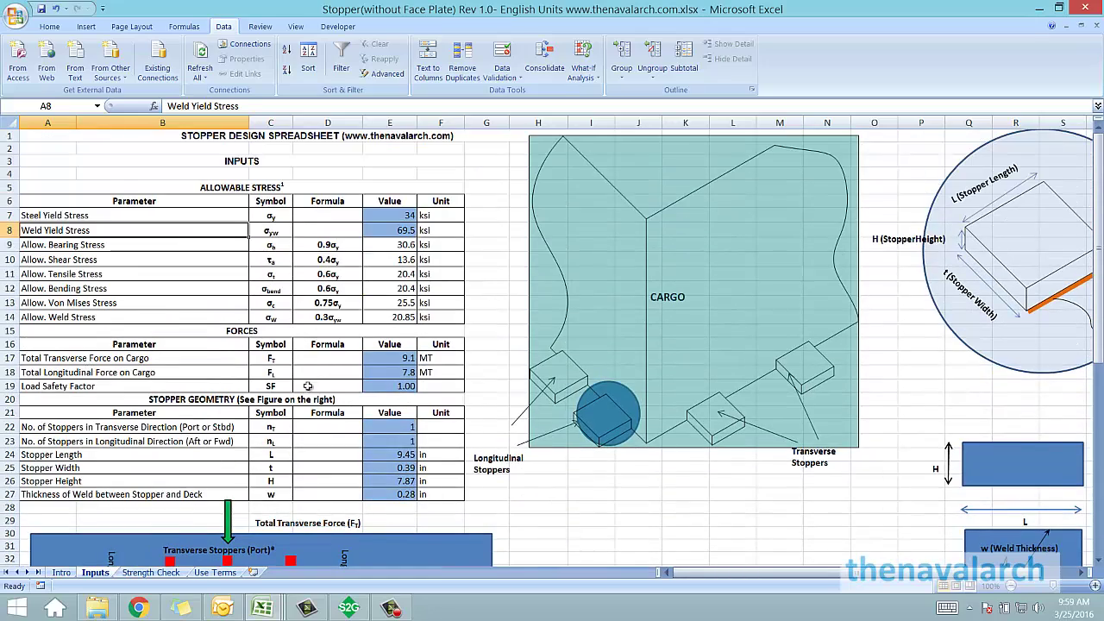
Review the strength and weld checks of the stopper without face plate, and return to that workbook's Intro sheet
{"action": "left_click", "coordinate": [140, 573]}
{"action": "scroll", "coordinate": [259, 414], "scroll_direction": "down", "scroll_amount": 4}
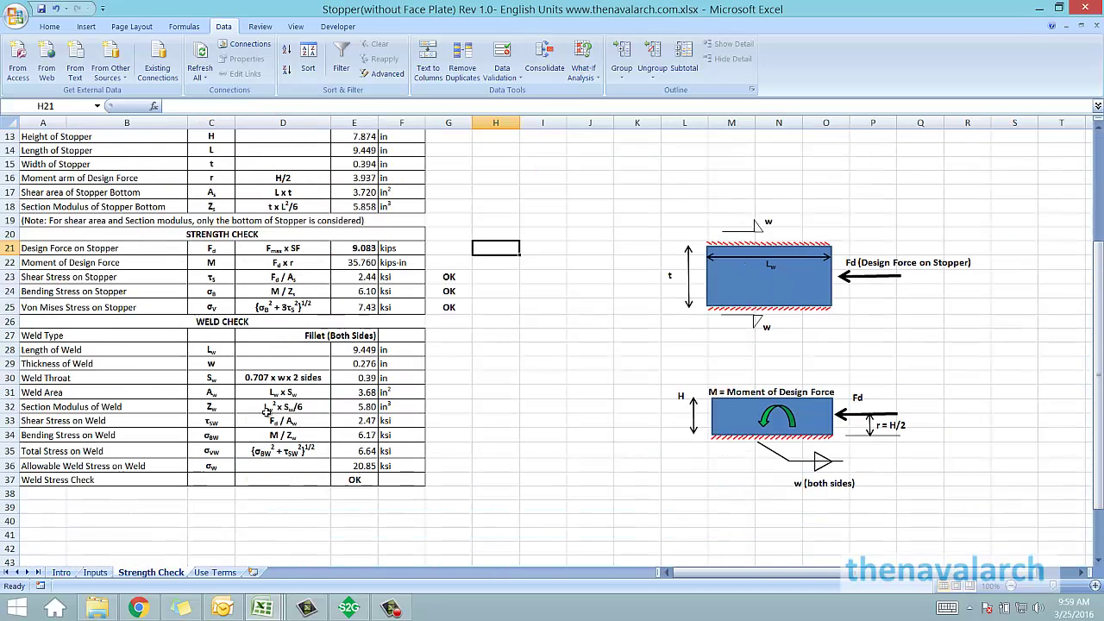
{"action": "scroll", "coordinate": [267, 412], "scroll_direction": "up", "scroll_amount": 4}
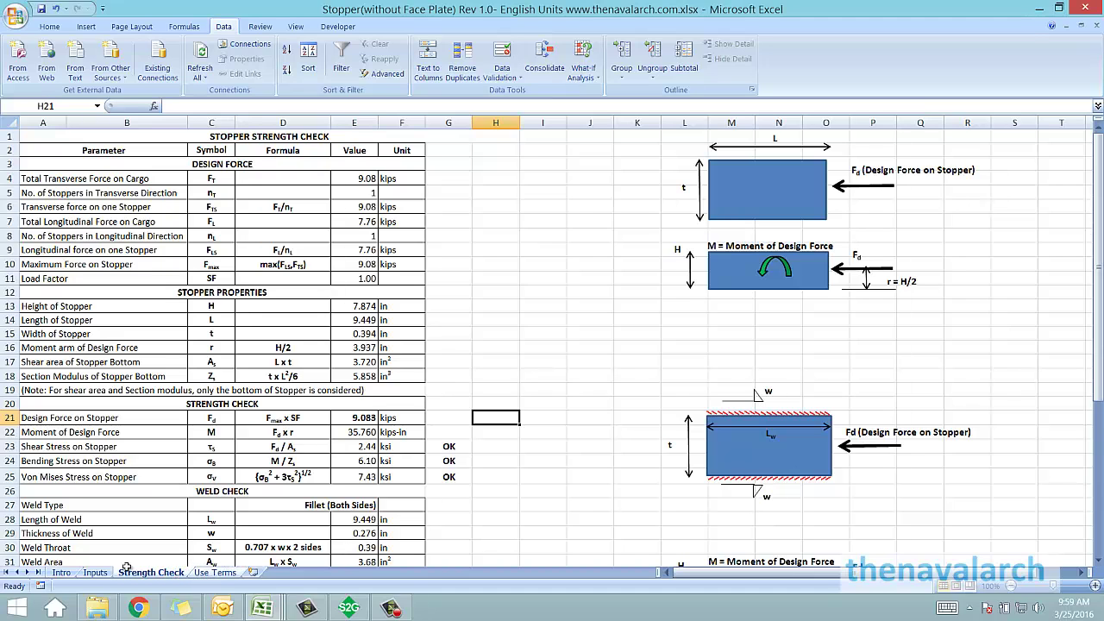
{"action": "left_click", "coordinate": [61, 573]}
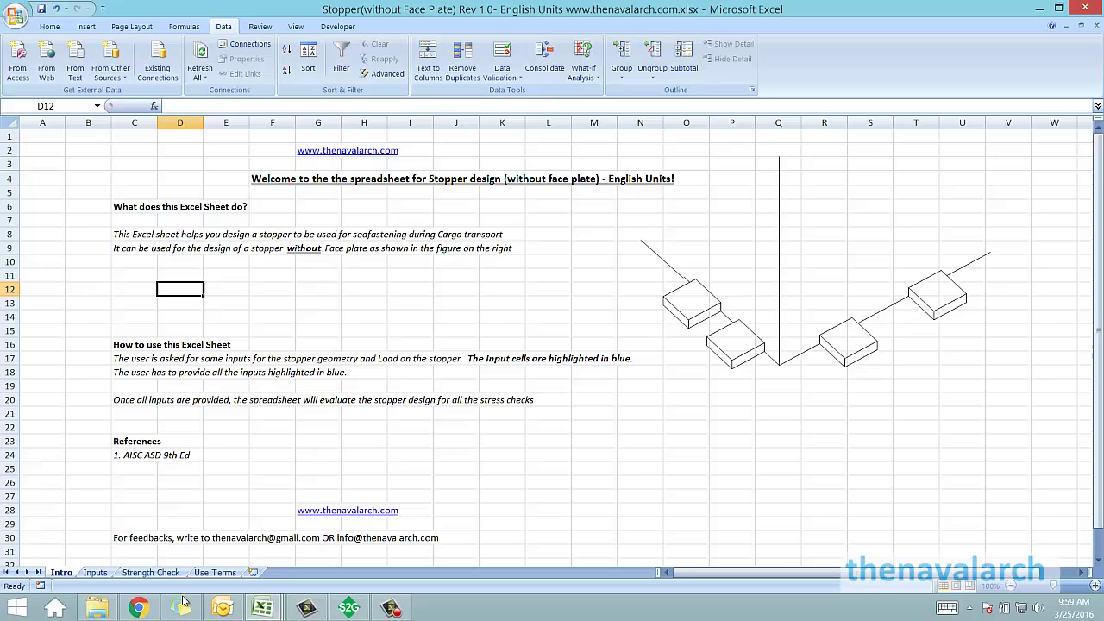
{"action": "left_click", "coordinate": [505, 388]}
Switch back to the with-face-plate stopper workbook and show its Intro sheet
{"action": "mouse_move", "coordinate": [274, 604]}
{"action": "left_click", "coordinate": [306, 532]}
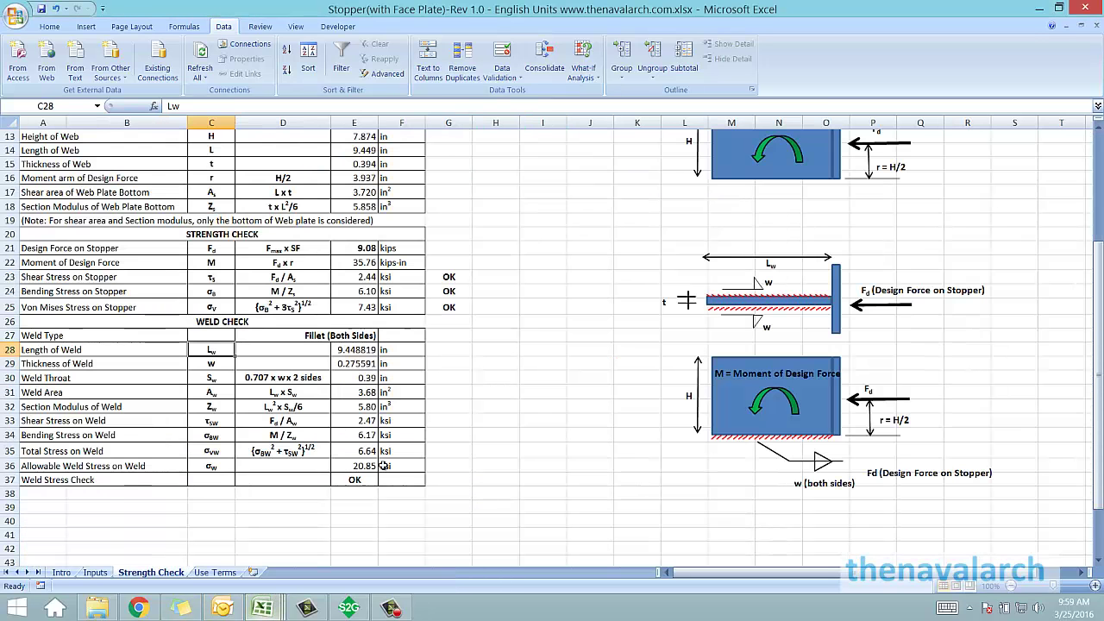
{"action": "left_click", "coordinate": [67, 573]}
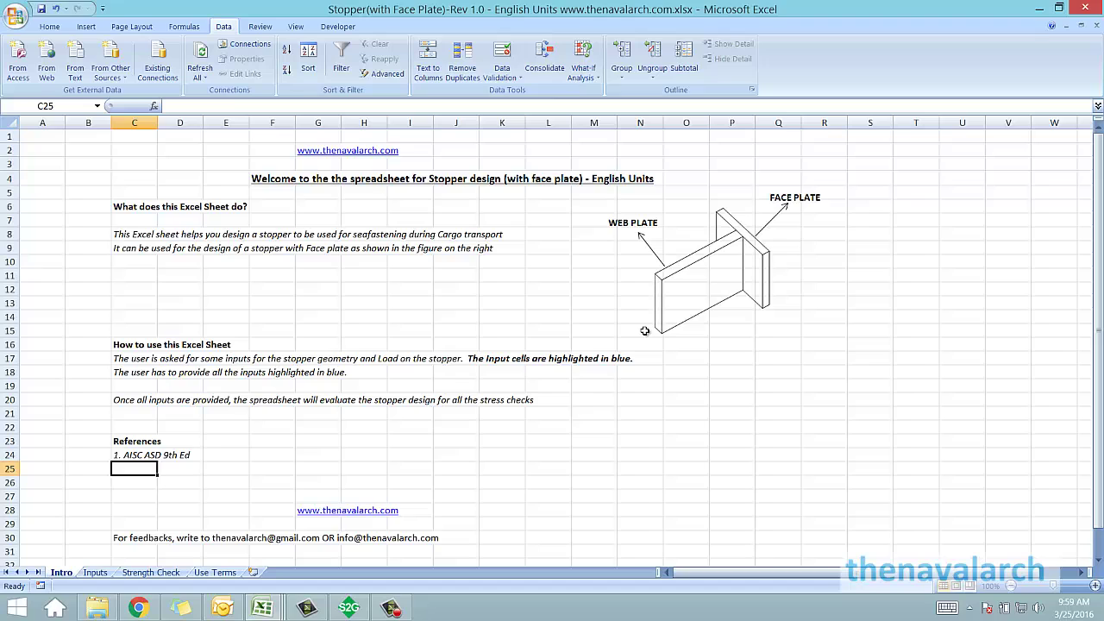
{"action": "mouse_move", "coordinate": [261, 607]}
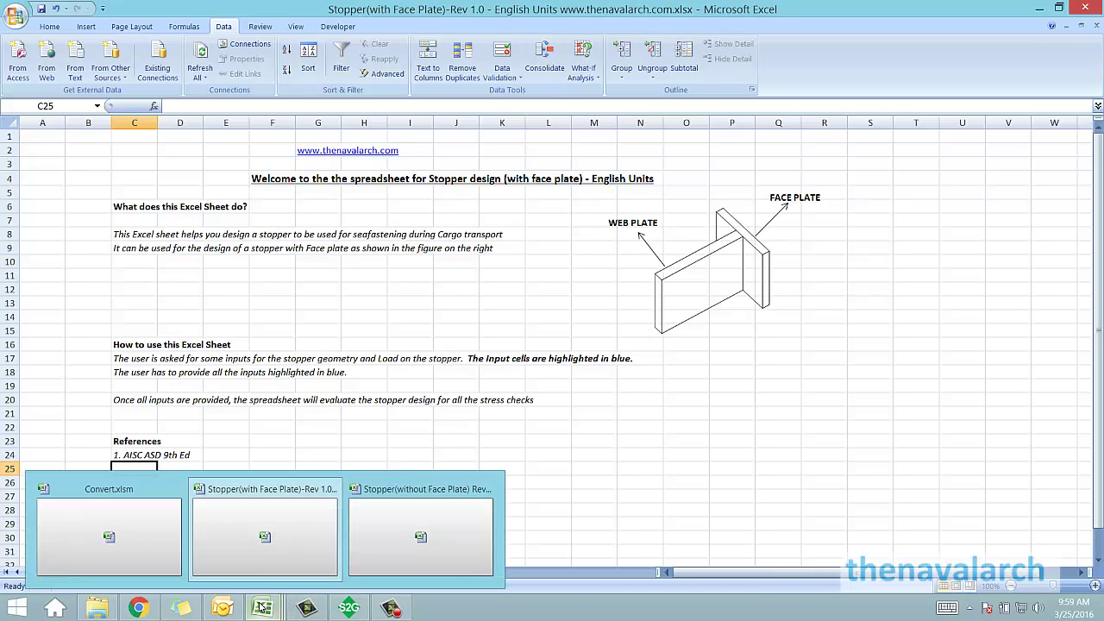
{"action": "left_click", "coordinate": [401, 330]}
{"action": "left_click", "coordinate": [259, 274]}
{"action": "left_click", "coordinate": [136, 276]}
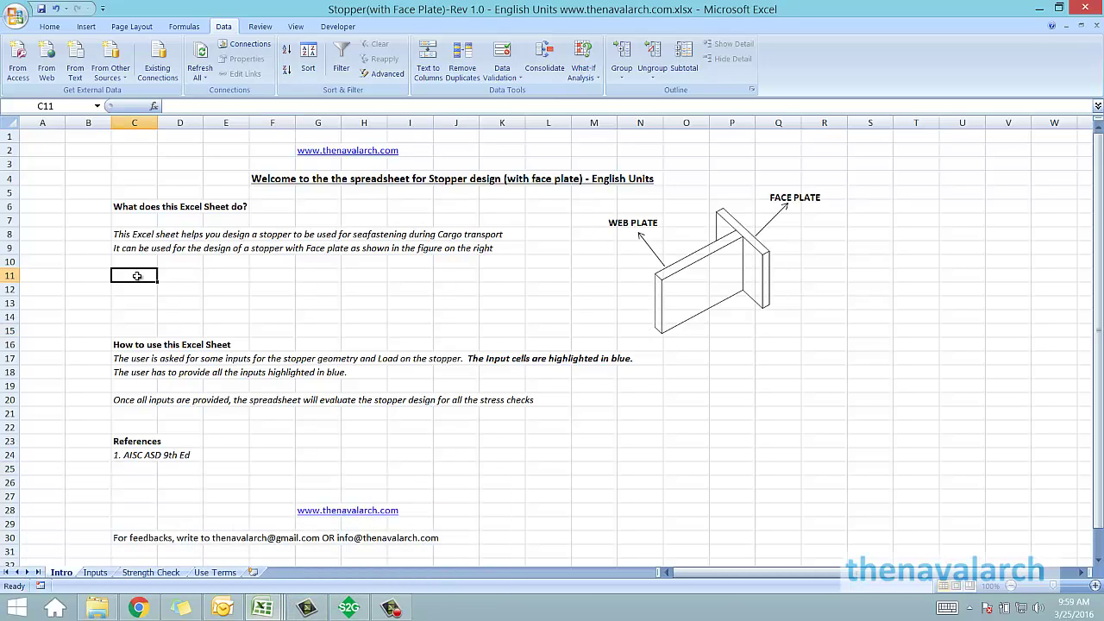